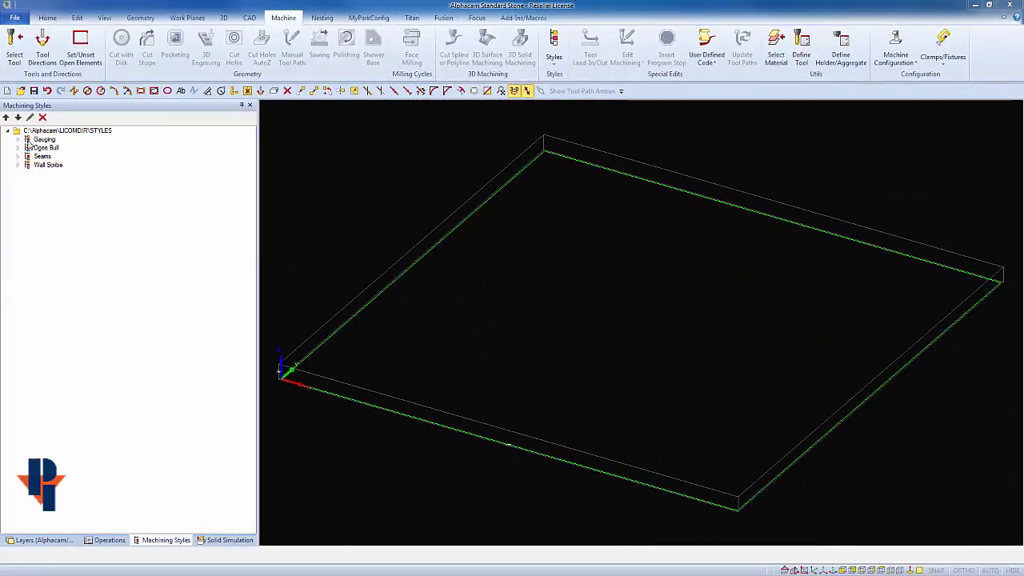
# Step: Expand the Ogee Bull and Gauging styles and select the TERM RED GAUGE WHEEL roughing pass (031)
pyautogui.click(18, 149)
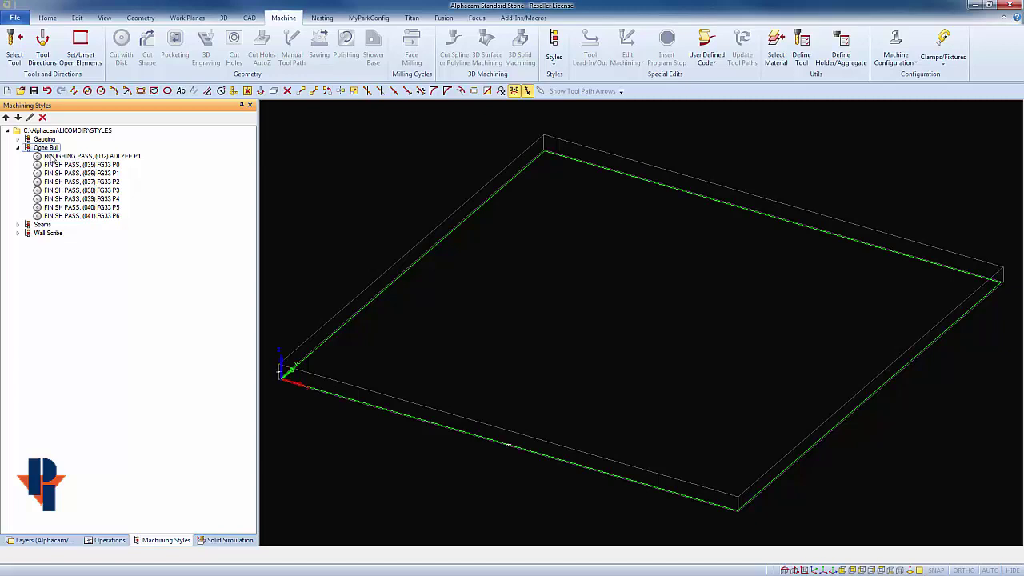
pyautogui.click(17, 140)
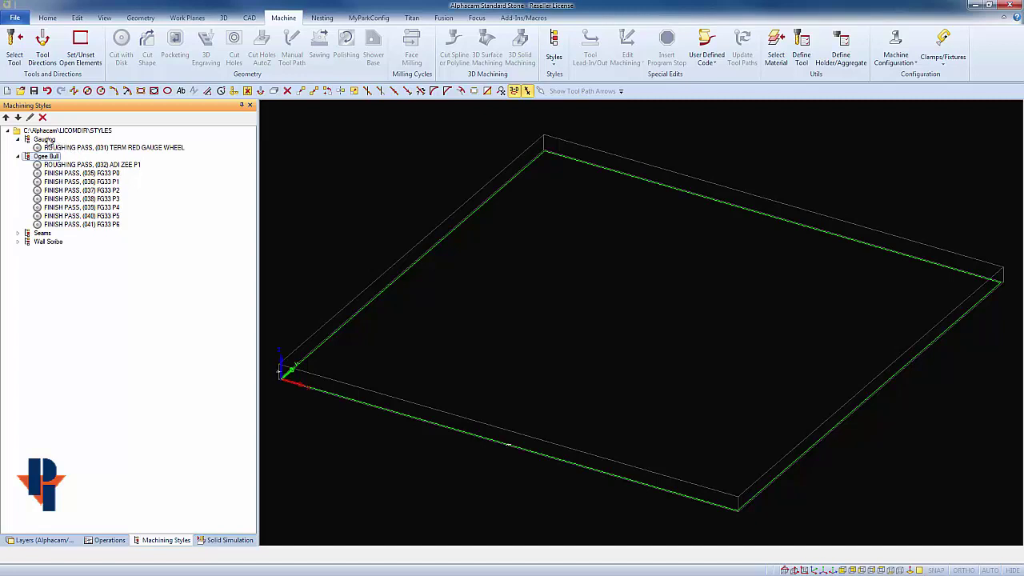
pyautogui.click(77, 149)
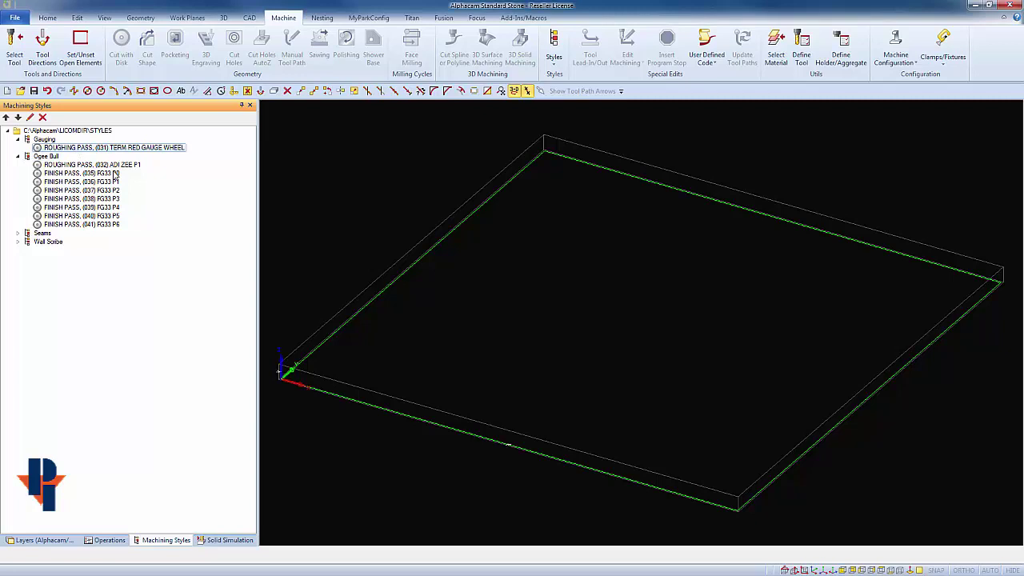
pyautogui.click(38, 159)
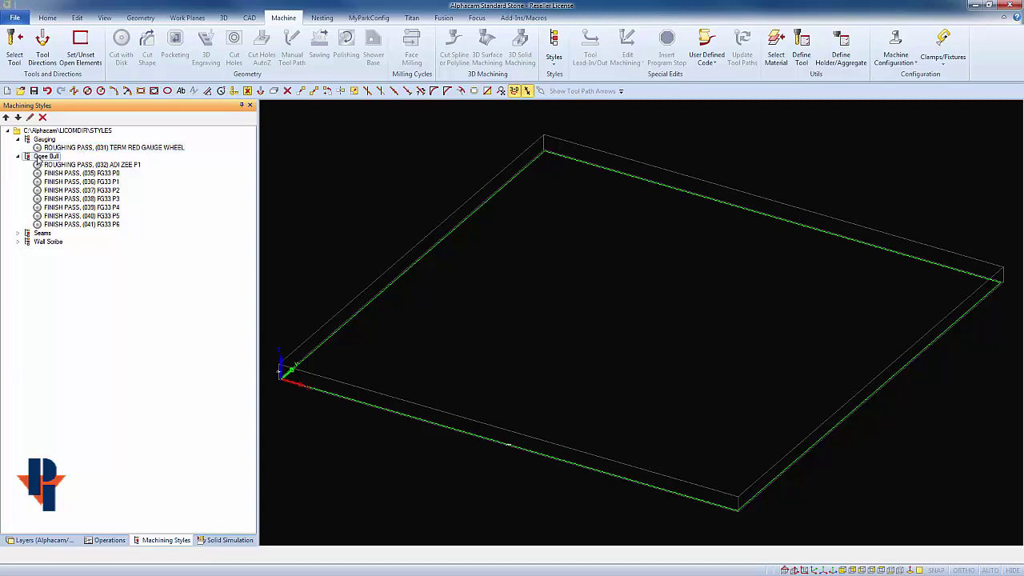
pyautogui.click(80, 149)
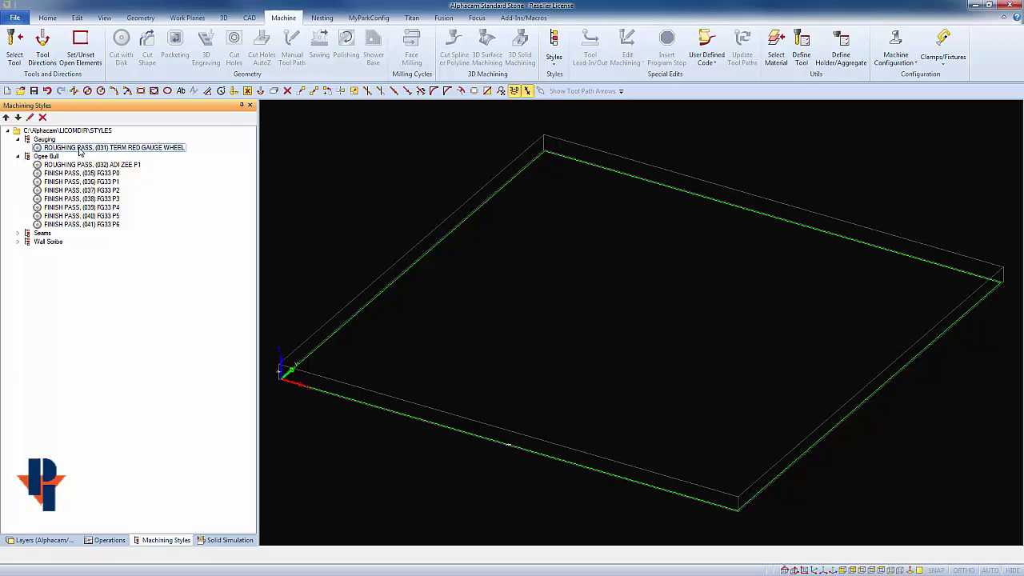
# Step: Copy Gauging's TERM RED GAUGE WHEEL roughing pass (031) and paste it into Ogee Bull
pyautogui.rightClick(80, 151)
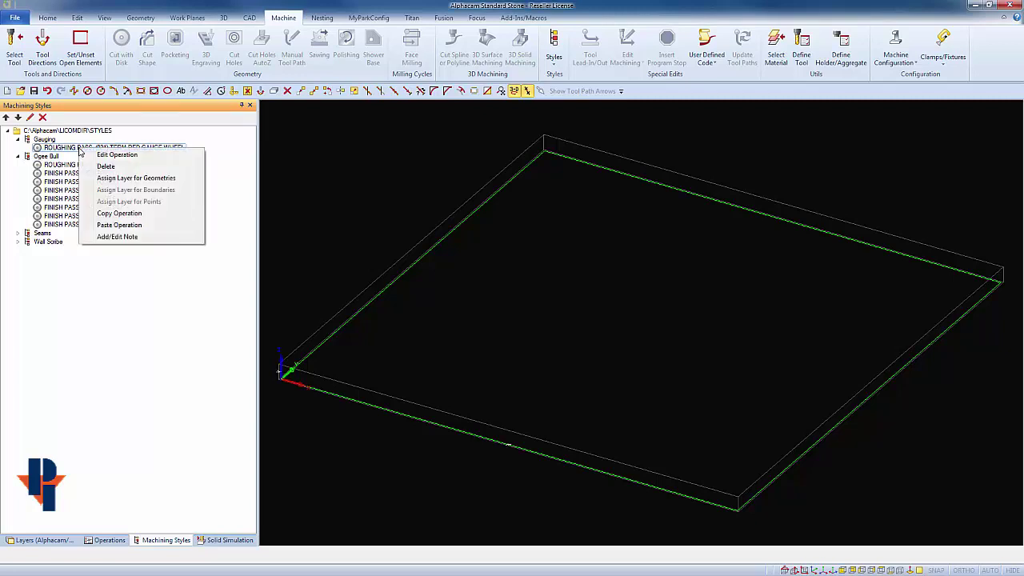
pyautogui.click(119, 214)
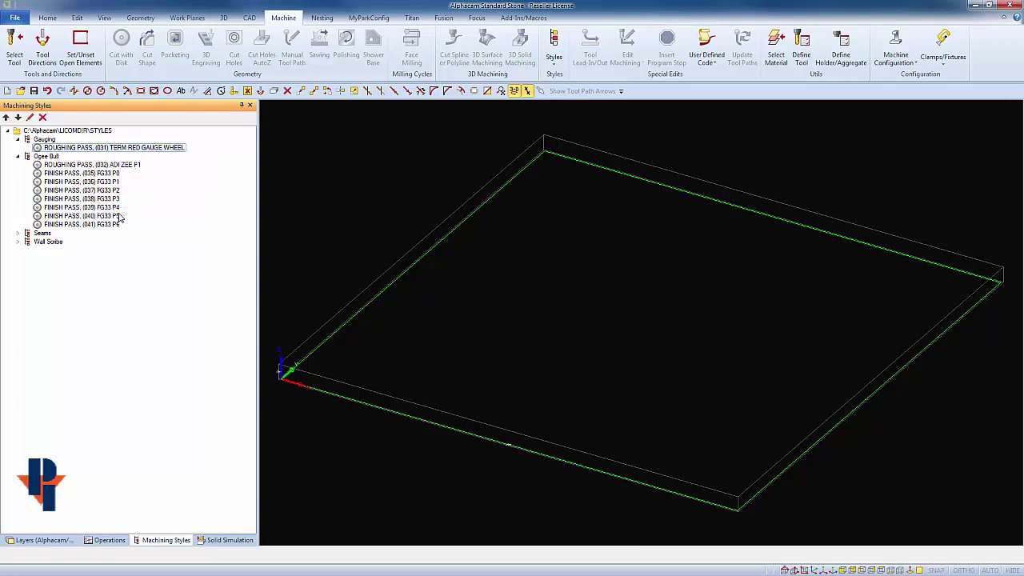
pyautogui.click(37, 158)
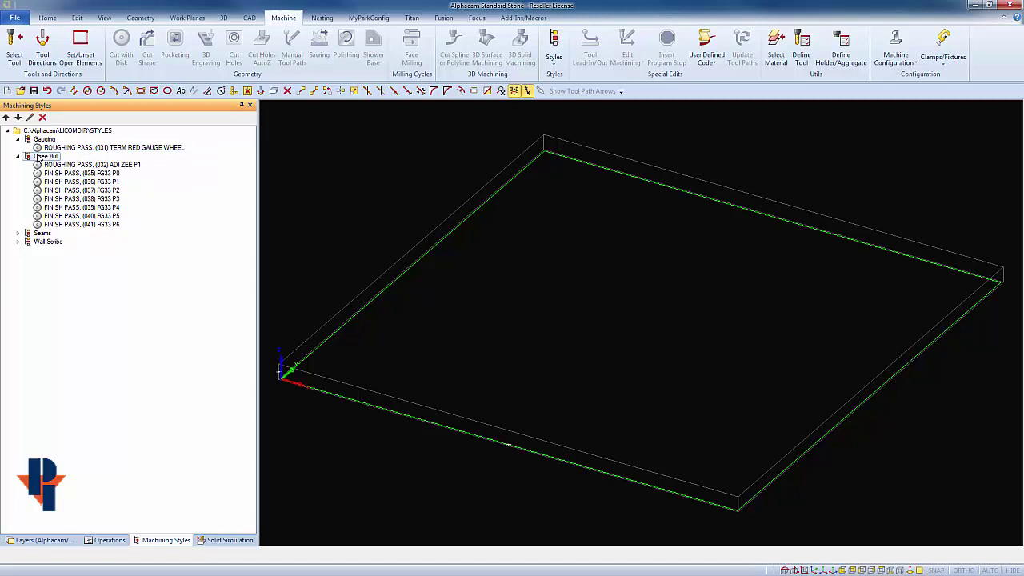
pyautogui.rightClick(38, 157)
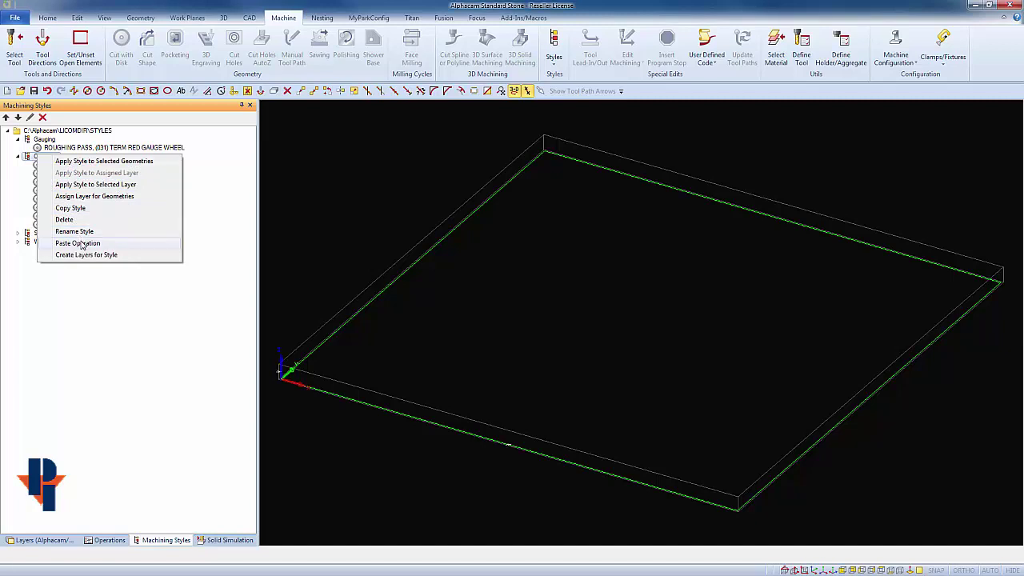
pyautogui.click(78, 243)
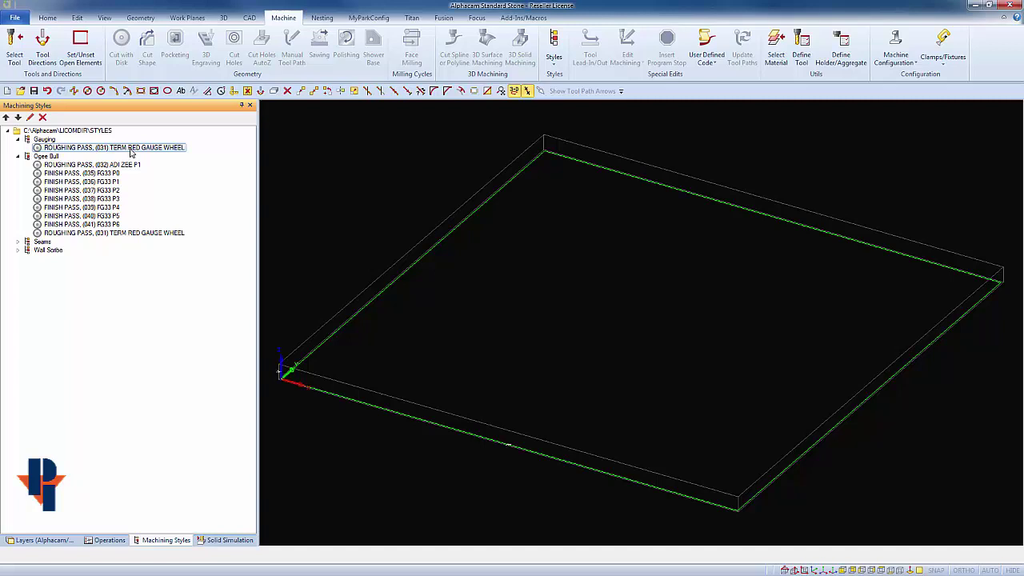
# Step: Move the pasted roughing pass (031) up seven places so it follows ADI ZEE F1
pyautogui.click(117, 233)
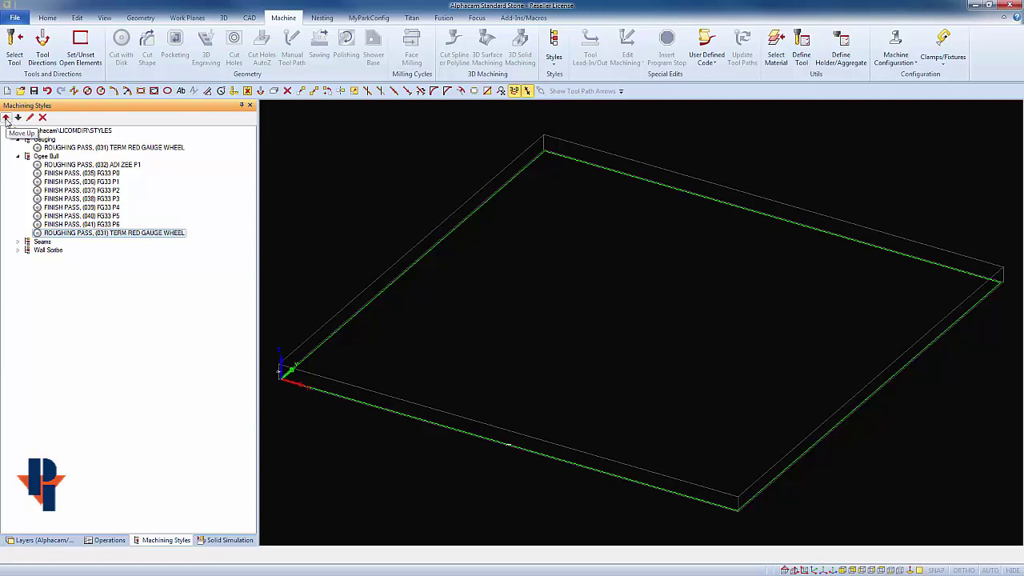
pyautogui.click(6, 118)
pyautogui.click(5, 118)
pyautogui.click(5, 117)
pyautogui.click(5, 117)
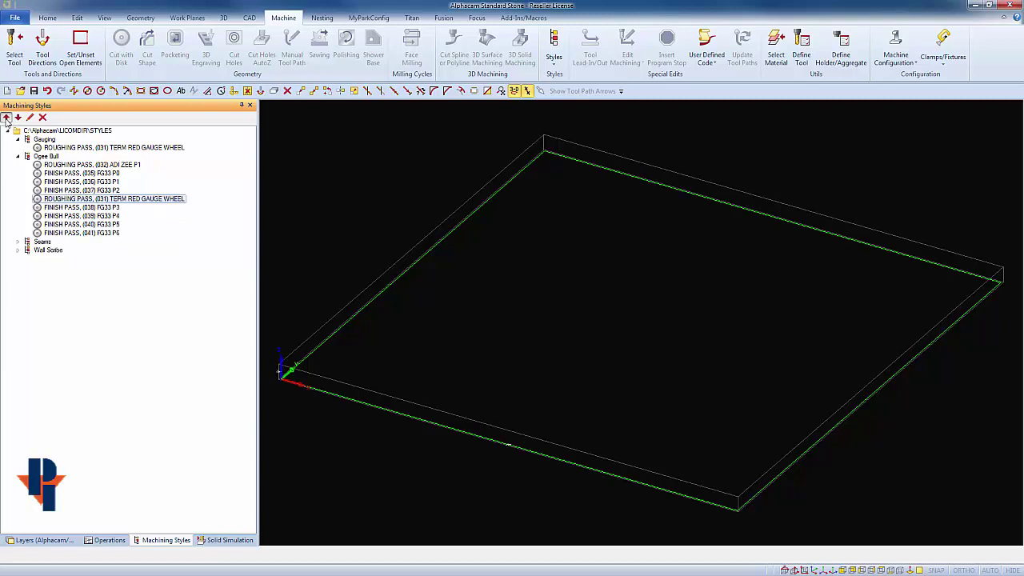
pyautogui.click(5, 117)
pyautogui.click(6, 117)
pyautogui.click(6, 118)
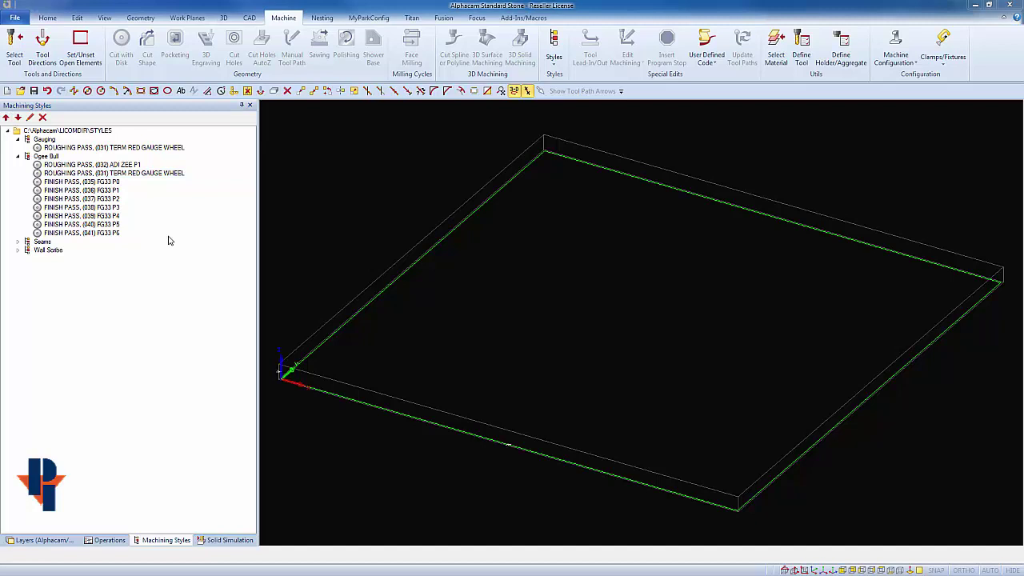
pyautogui.click(160, 175)
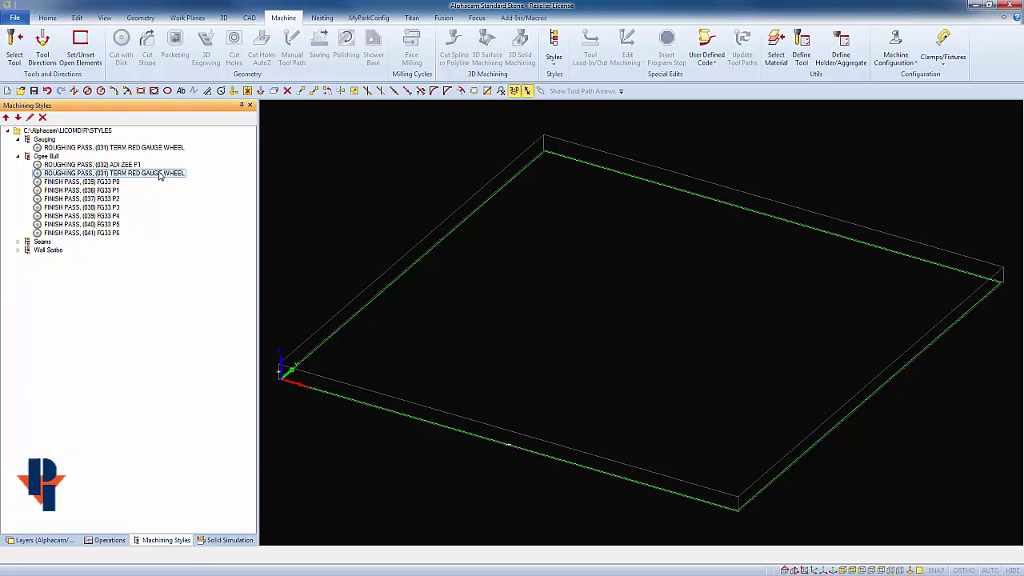
# Step: Change the copied gauge-wheel pass's Final Depth to 1 and save the Ogee Bull style
pyautogui.rightClick(159, 175)
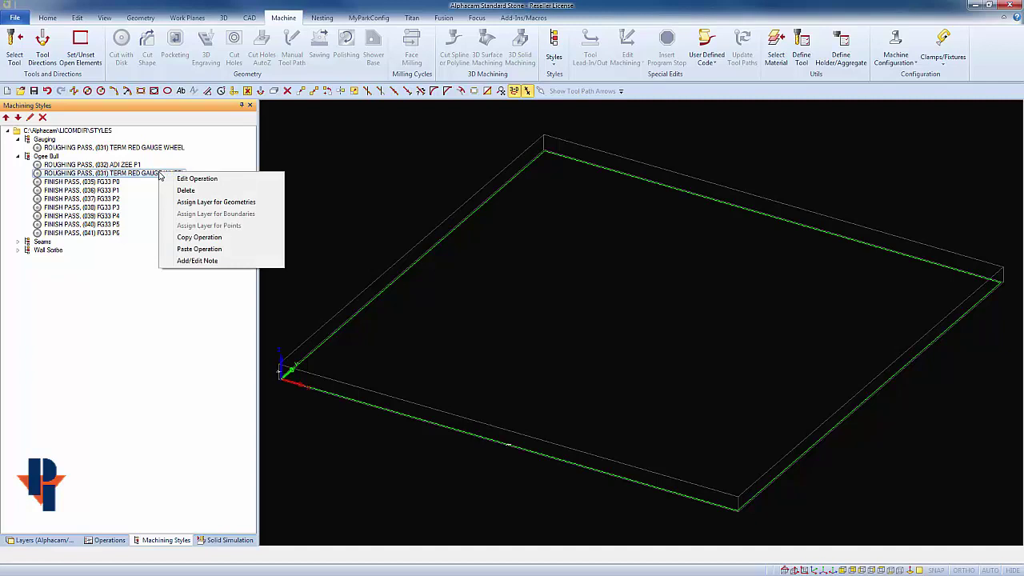
pyautogui.click(179, 180)
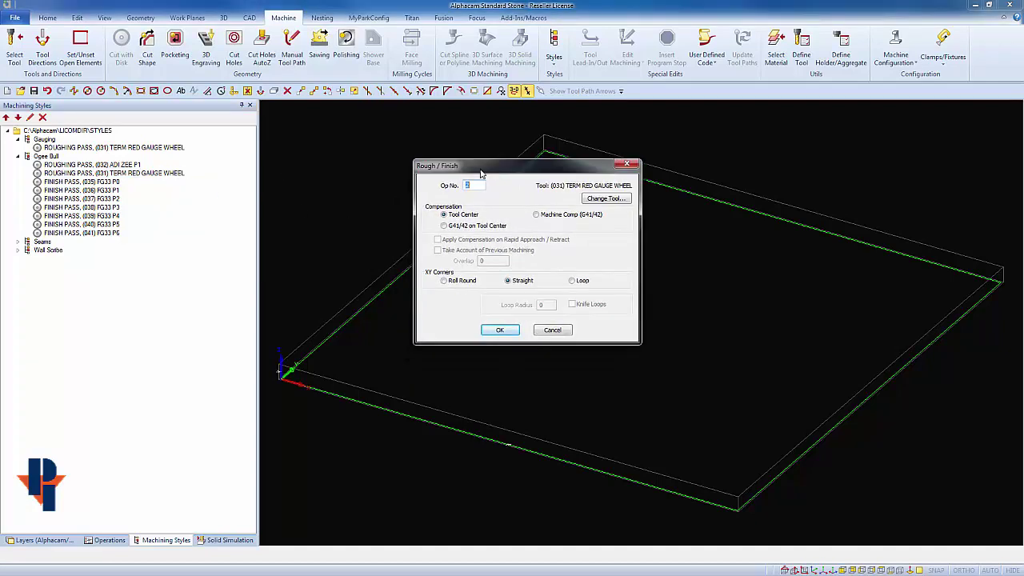
pyautogui.click(500, 340)
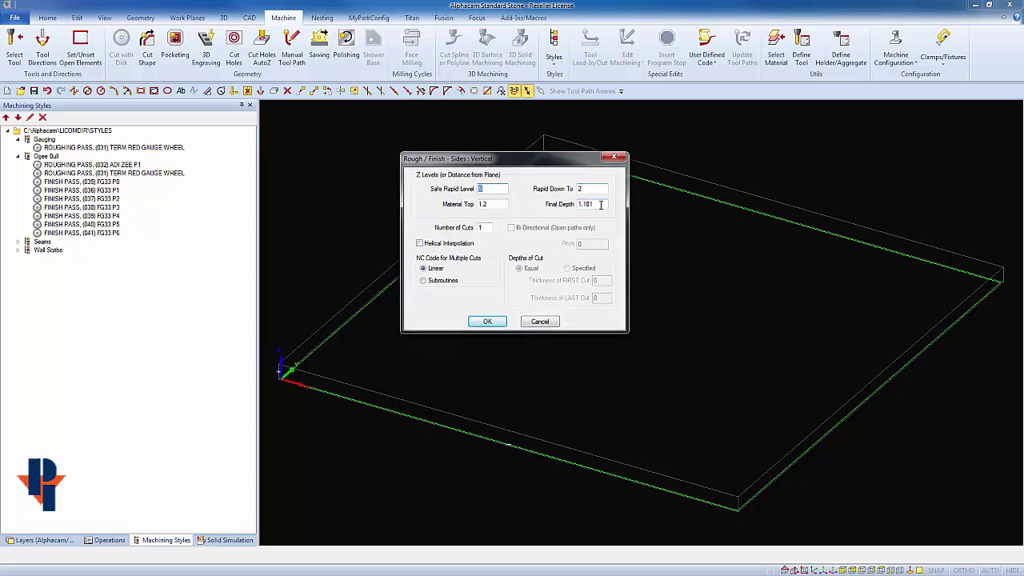
pyautogui.moveTo(595, 204); pyautogui.dragTo(578, 204)
pyautogui.write('1')
pyautogui.click(488, 321)
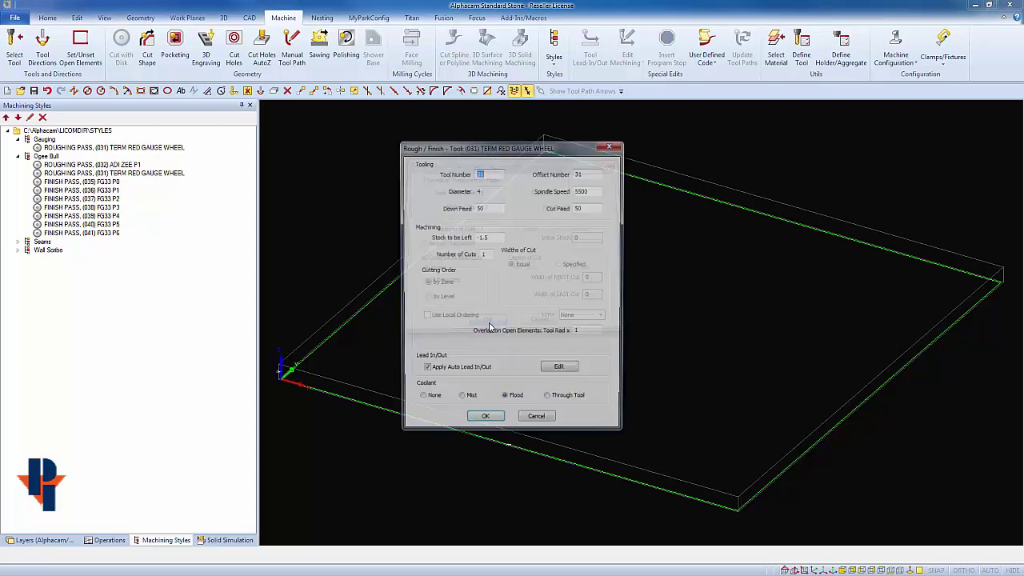
pyautogui.click(484, 421)
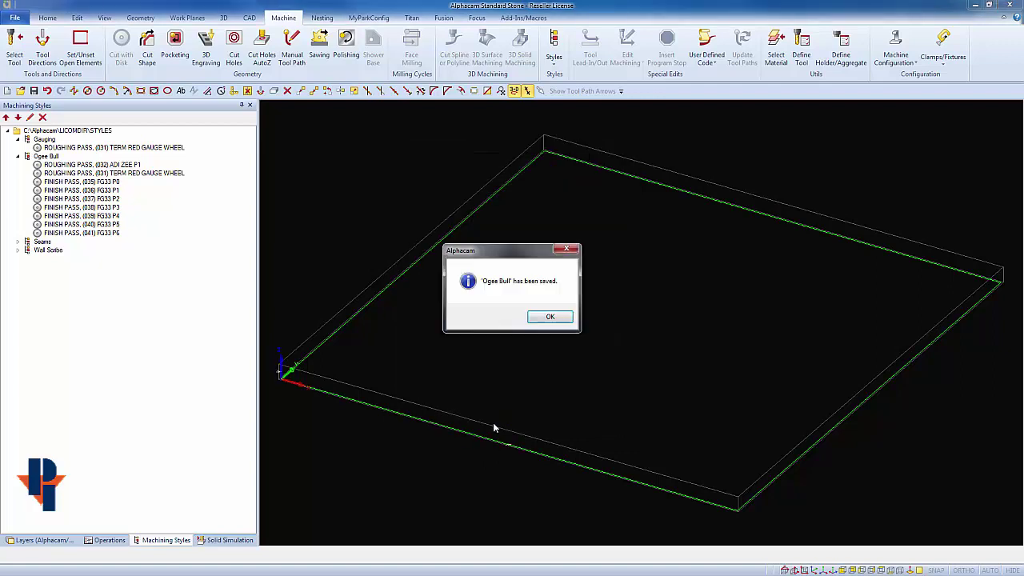
pyautogui.click(550, 318)
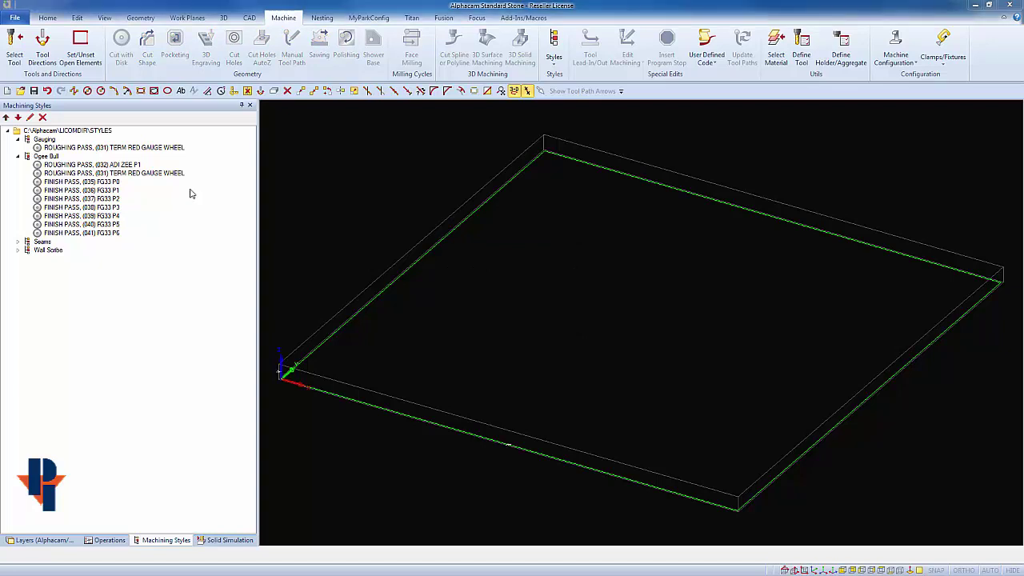
pyautogui.click(129, 166)
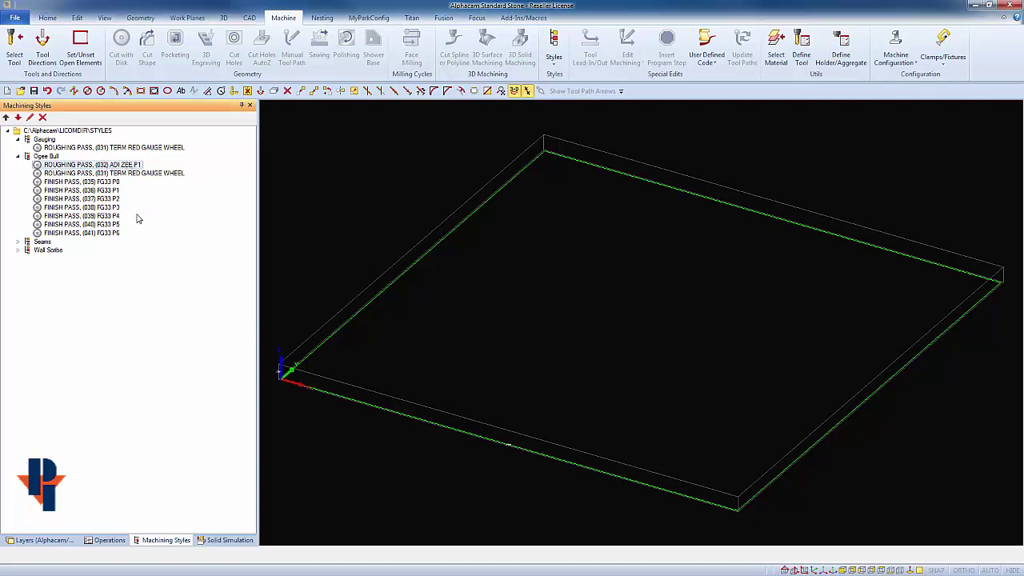
pyautogui.click(16, 47)
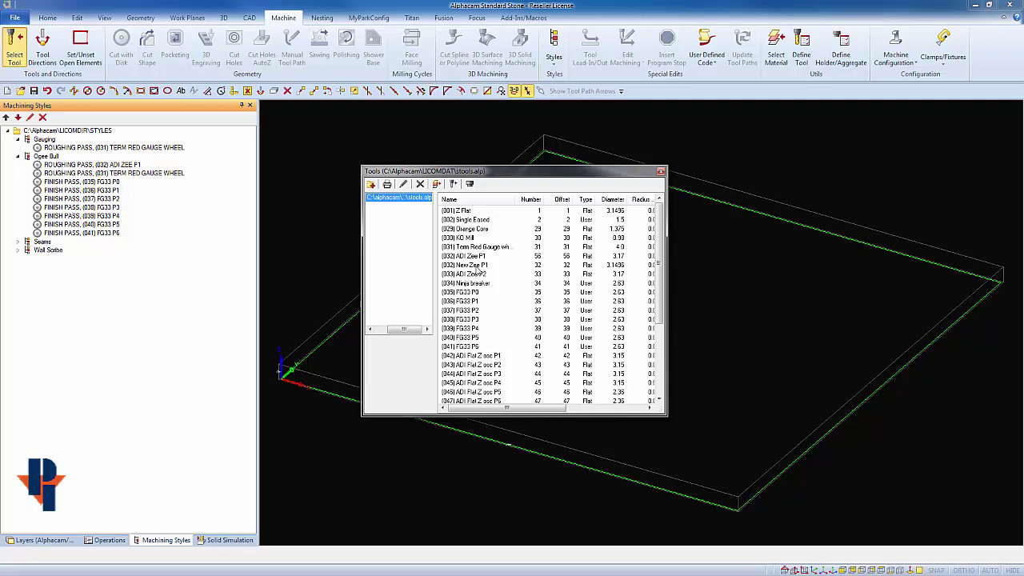
pyautogui.click(475, 256)
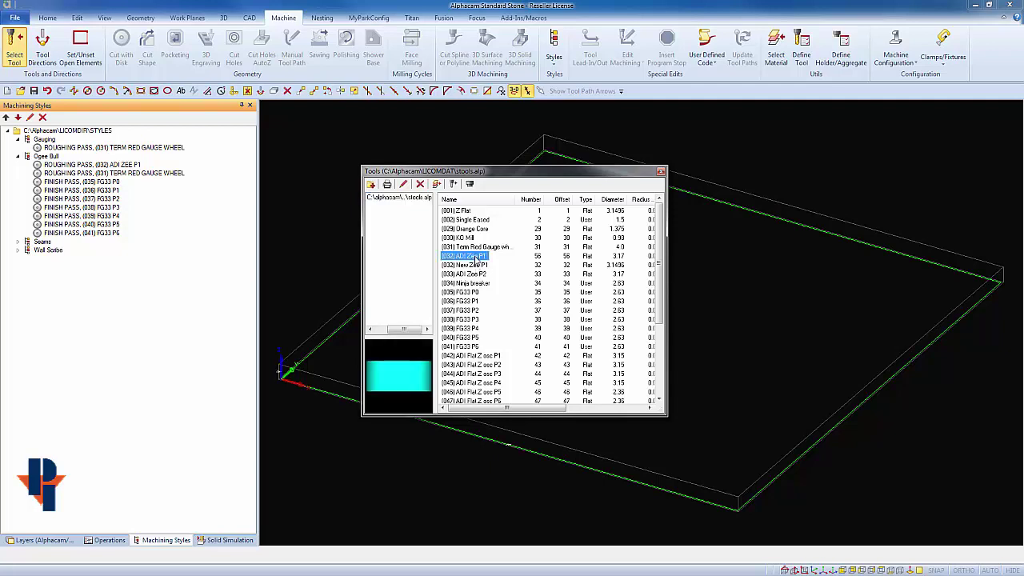
pyautogui.click(475, 266)
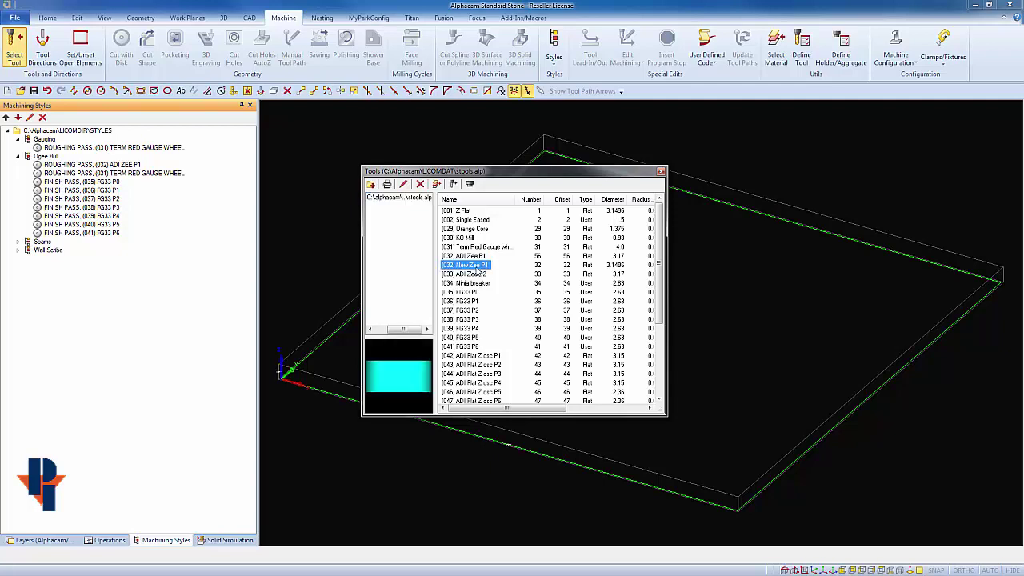
pyautogui.click(661, 170)
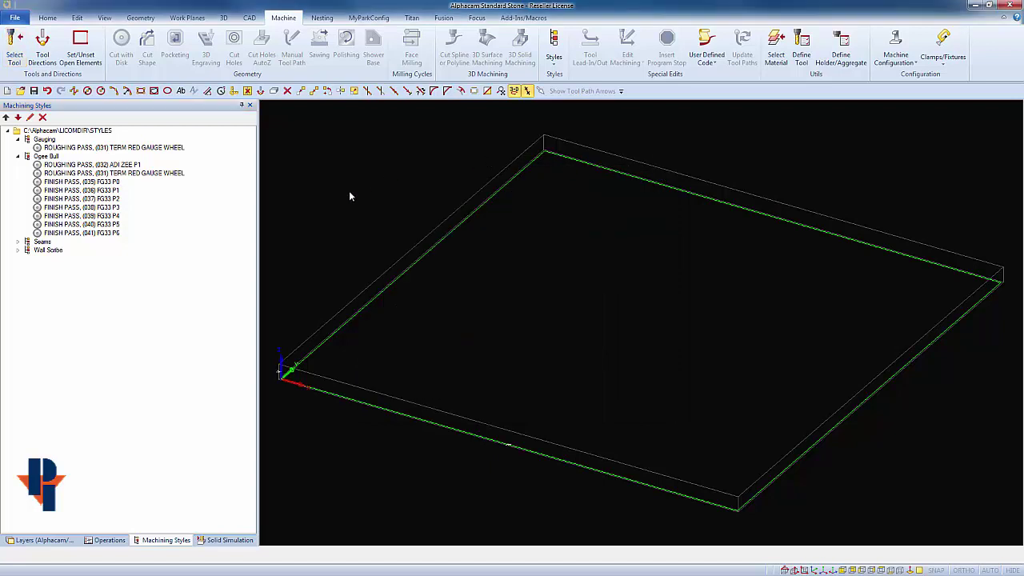
# Step: Edit the ADI ZEE P1 roughing pass and pick New Zee P1 from the tool library
pyautogui.click(128, 167)
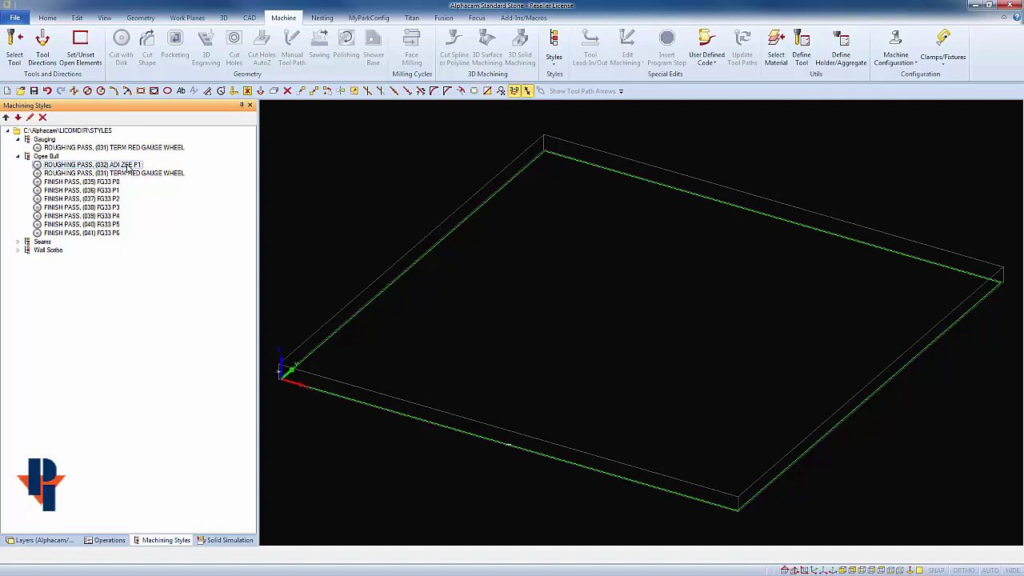
pyautogui.rightClick(125, 166)
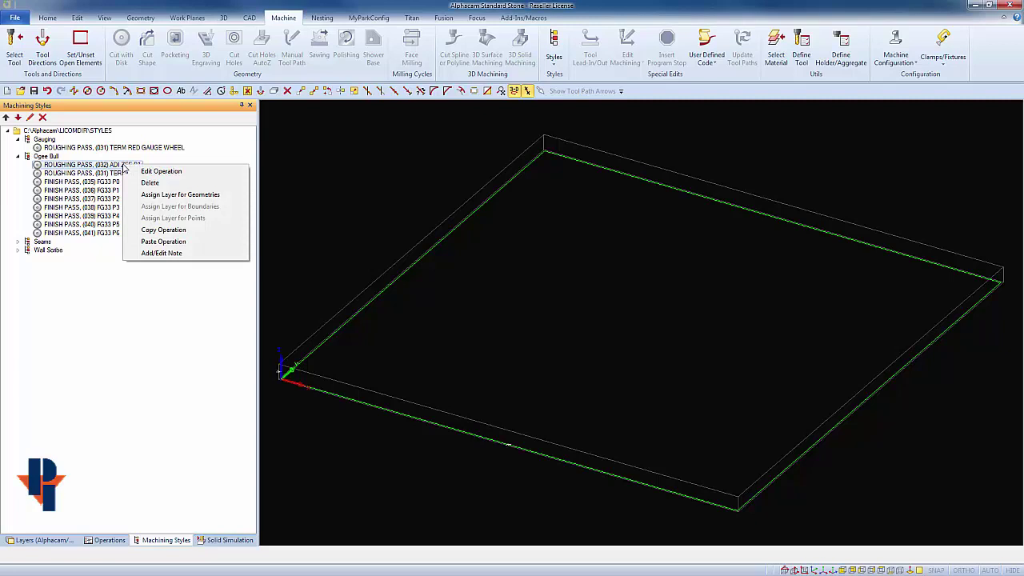
pyautogui.click(153, 171)
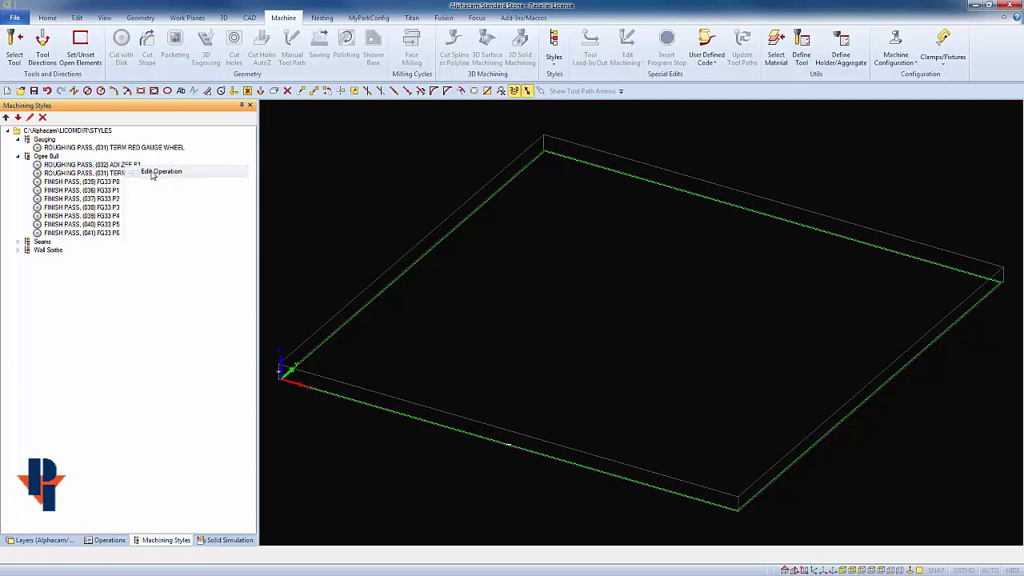
pyautogui.moveTo(482, 206); pyautogui.dragTo(514, 166)
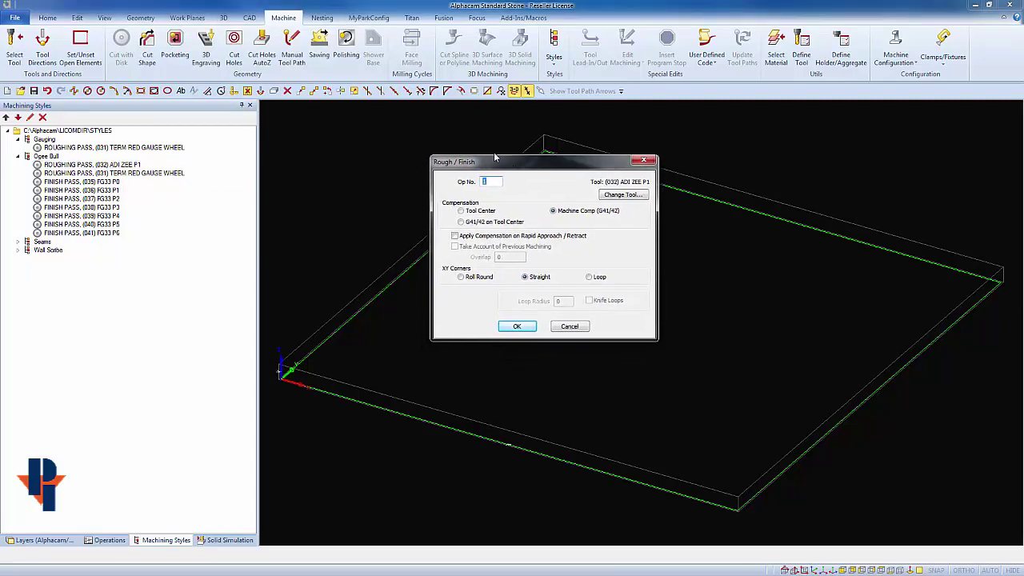
pyautogui.click(627, 196)
pyautogui.moveTo(551, 136); pyautogui.dragTo(620, 142)
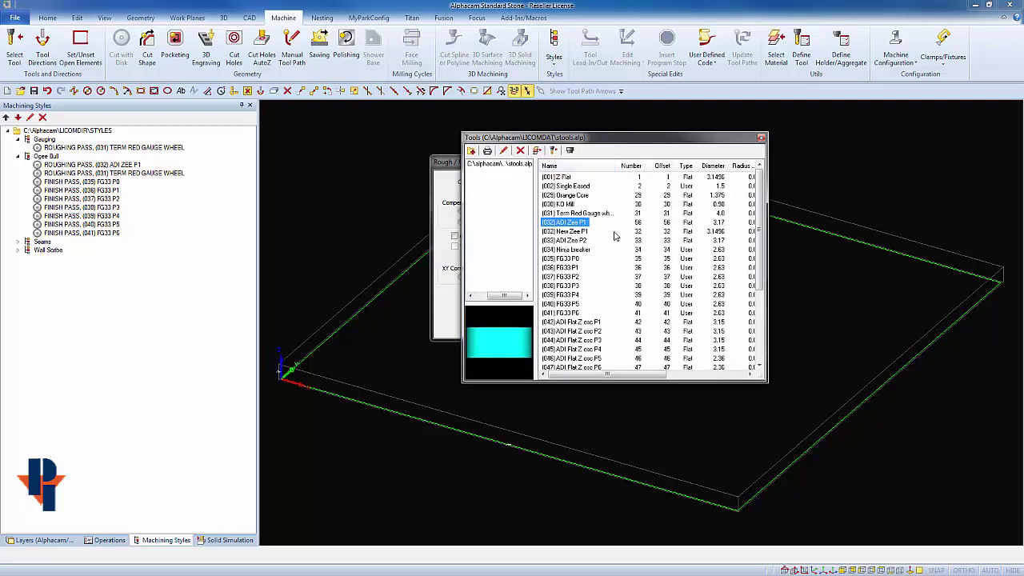
pyautogui.click(582, 231)
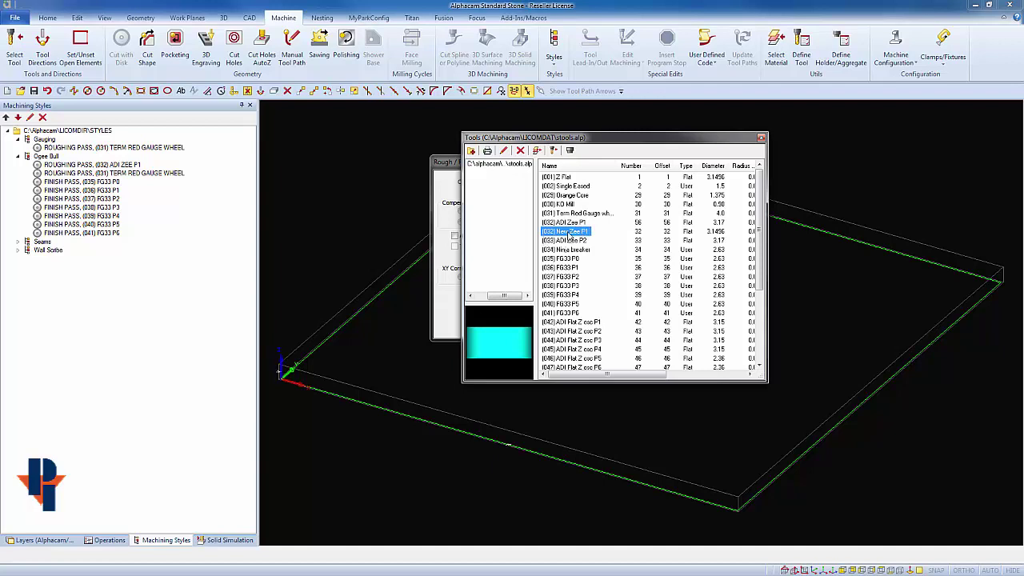
pyautogui.doubleClick(568, 233)
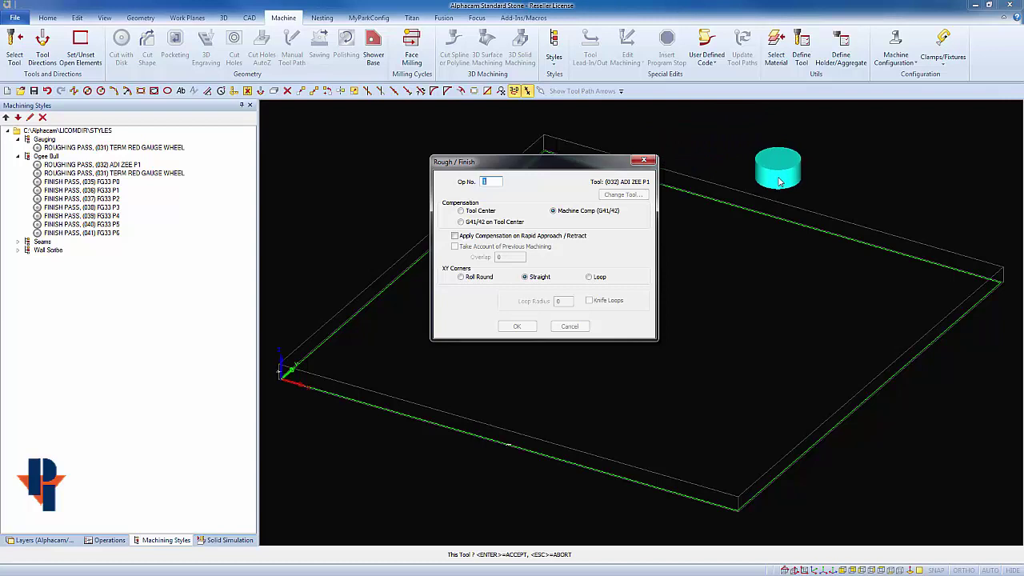
# Step: Accept the new tool through the remaining dialogs and confirm the saved (032) NEW ZEE P1 pass
pyautogui.click(779, 182)
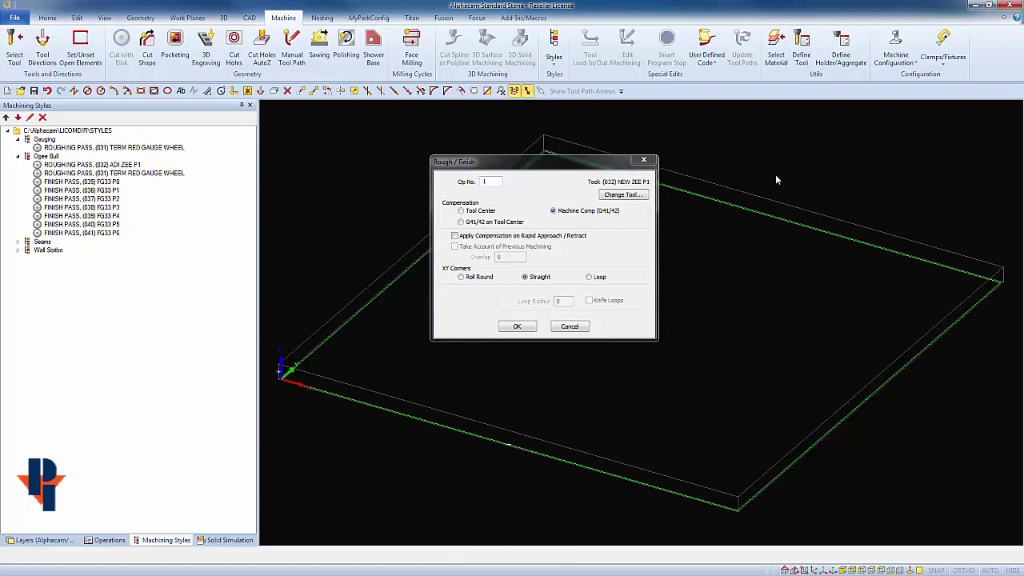
pyautogui.click(517, 327)
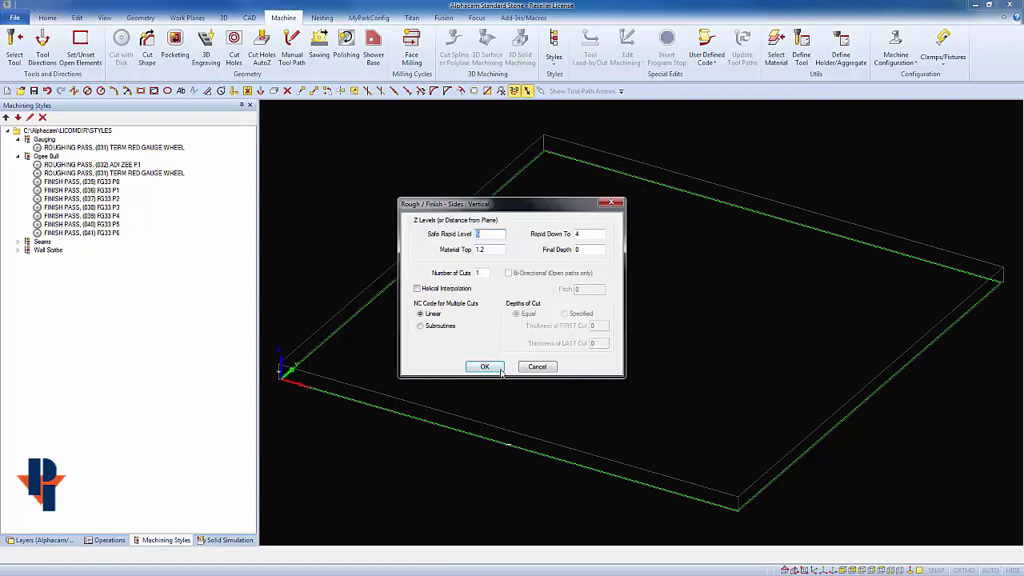
pyautogui.click(495, 370)
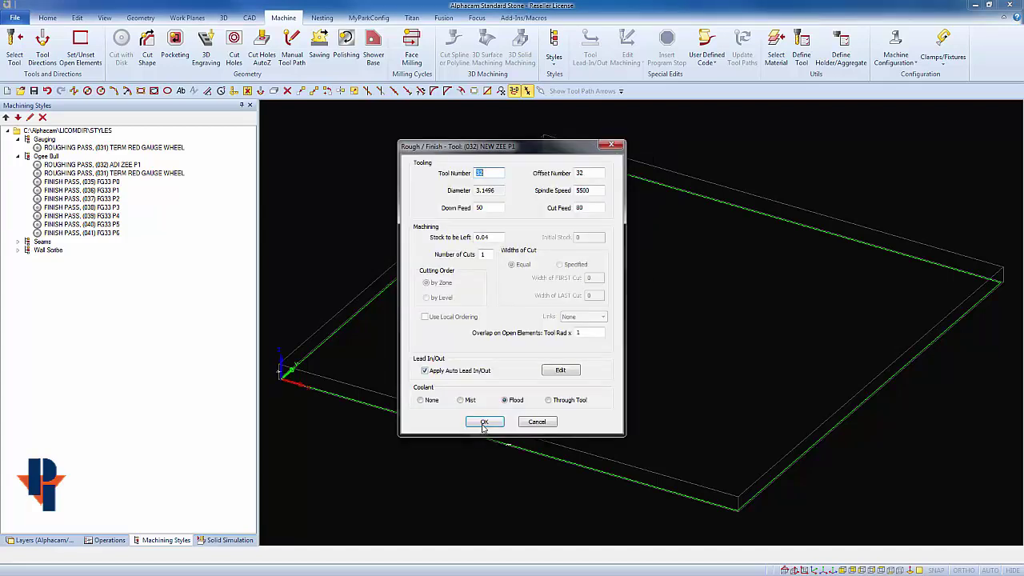
pyautogui.click(484, 423)
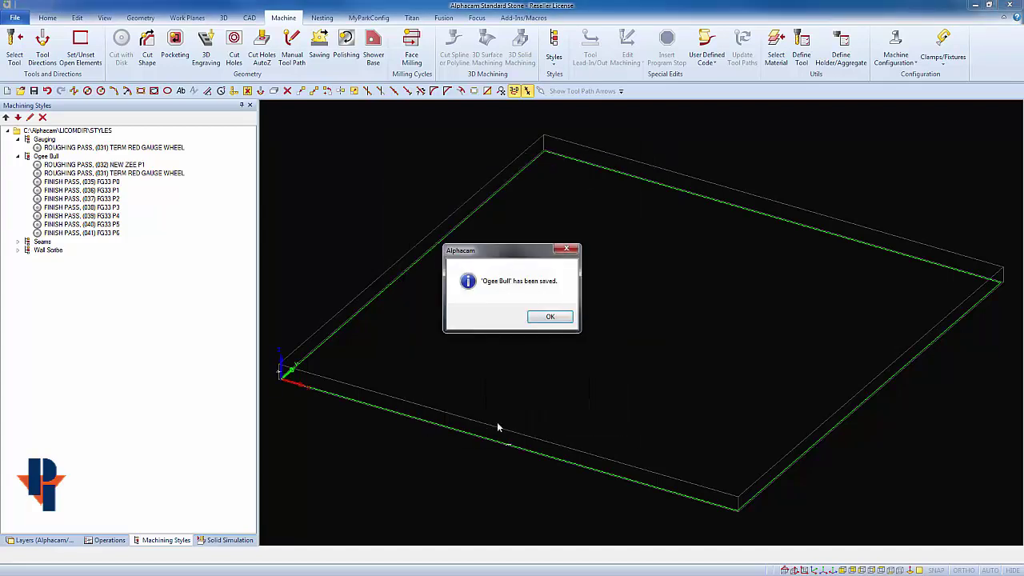
pyautogui.click(561, 320)
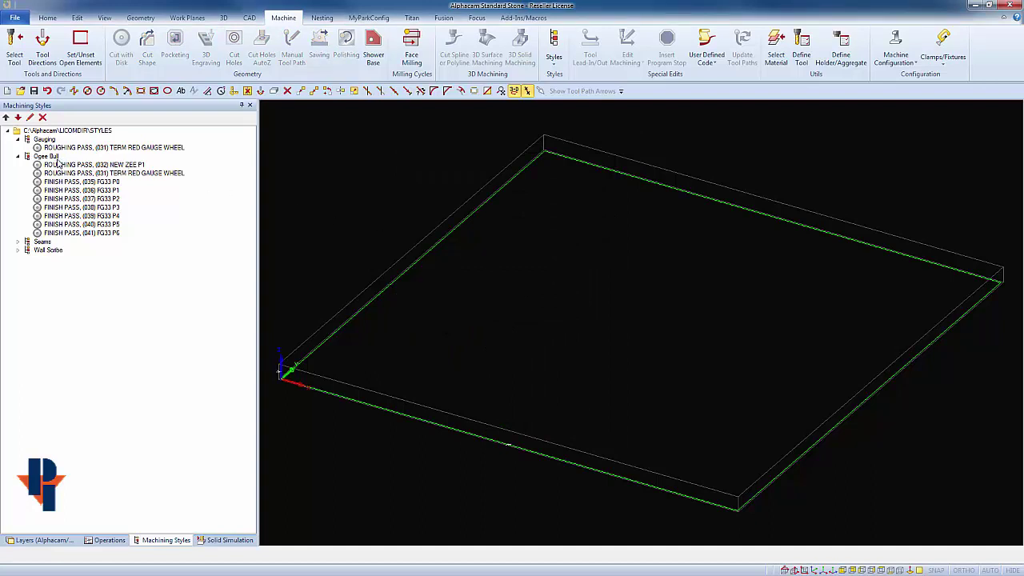
pyautogui.click(120, 166)
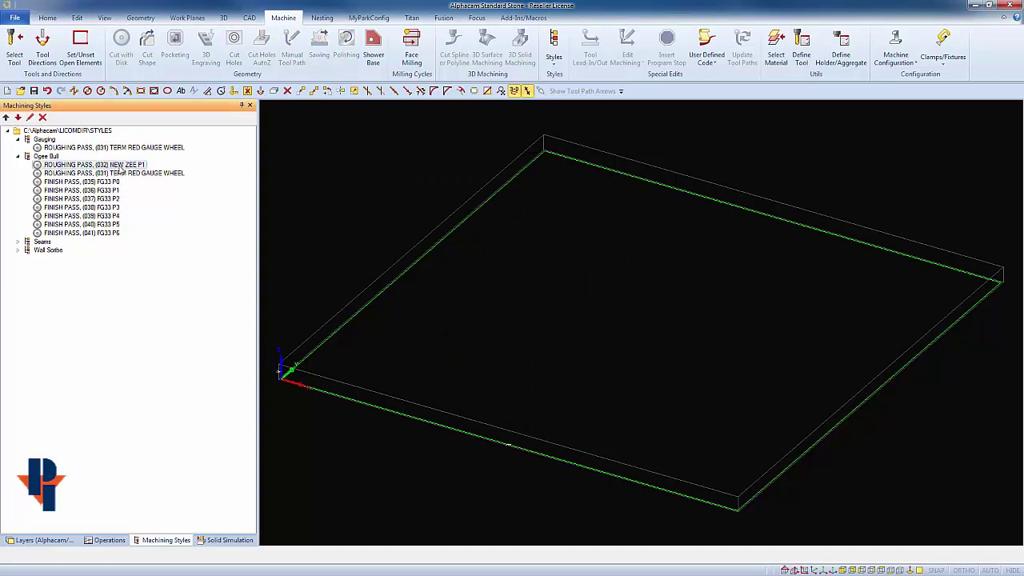